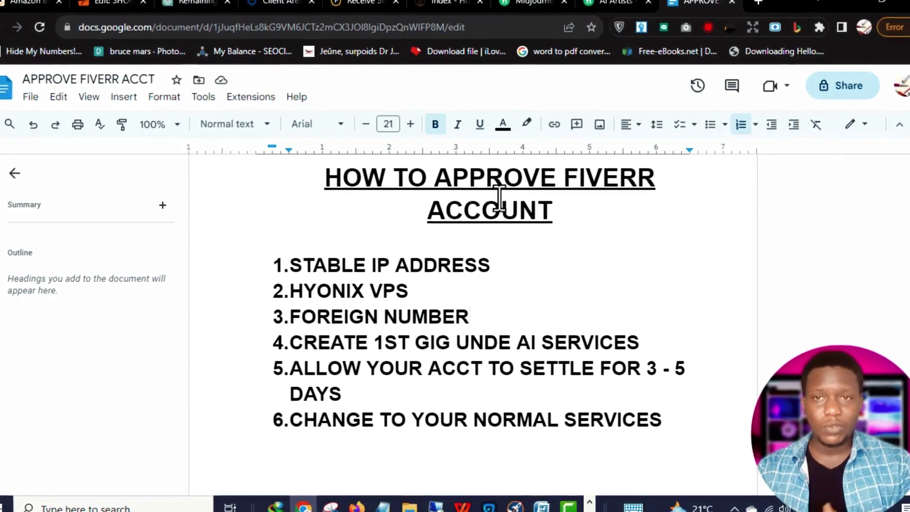
- Show the Hyonix Servers list with active server HY-39364 at 217.146.81.180
{"action": "left_click", "coordinate": [416, 267]}
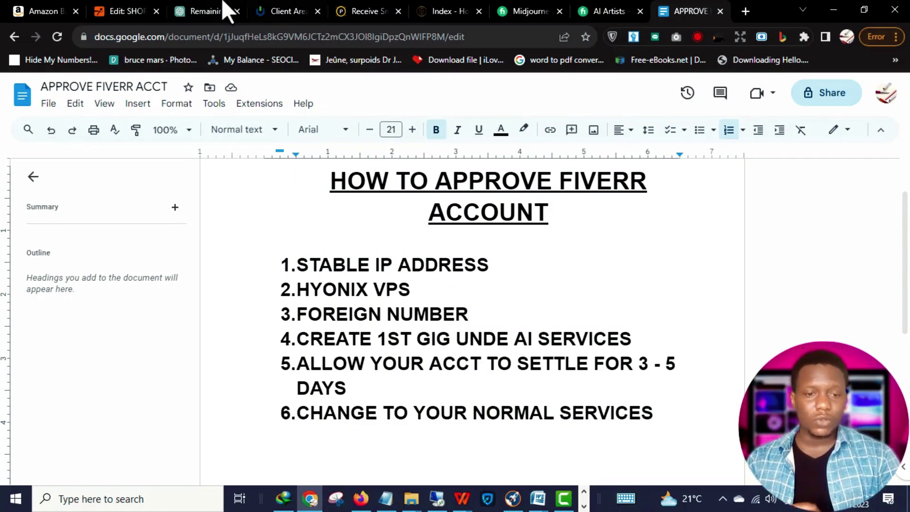
{"action": "left_click", "coordinate": [282, 4]}
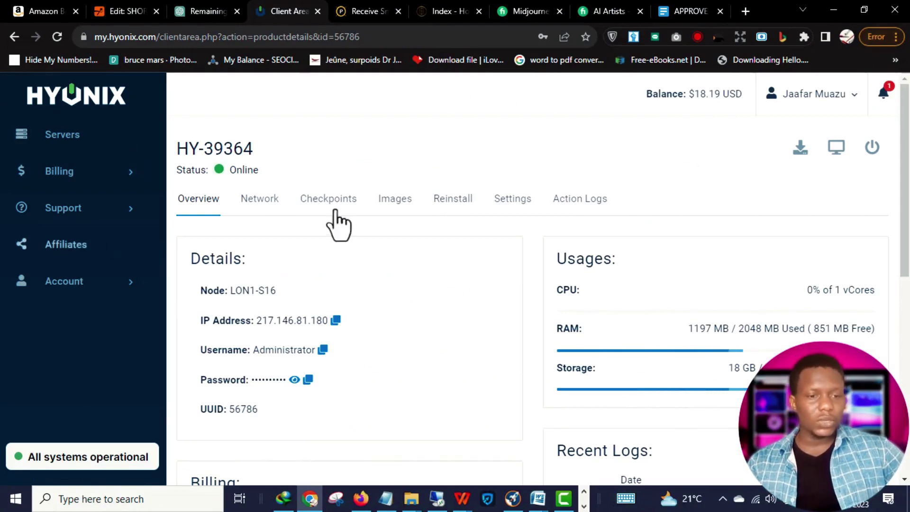
{"action": "left_click", "coordinate": [66, 141]}
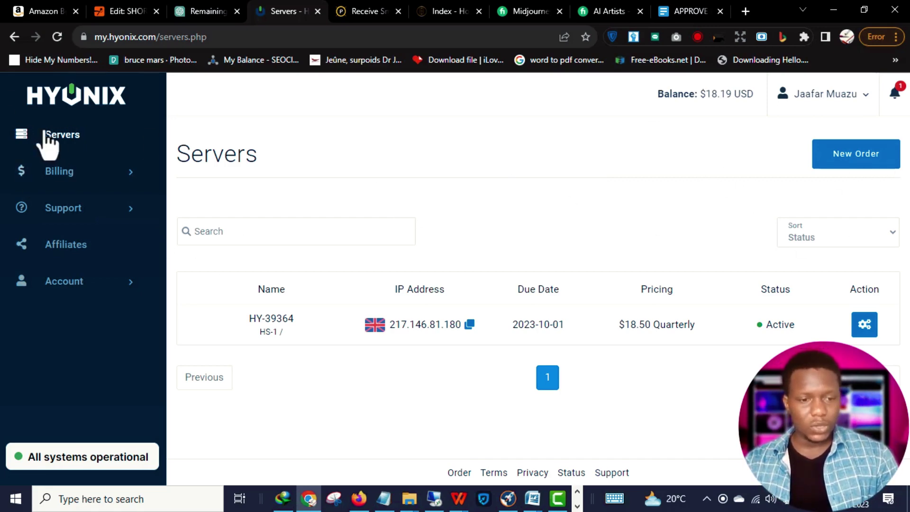
- Start a new server order and look over the available regions and operating systems
{"action": "left_click", "coordinate": [860, 156]}
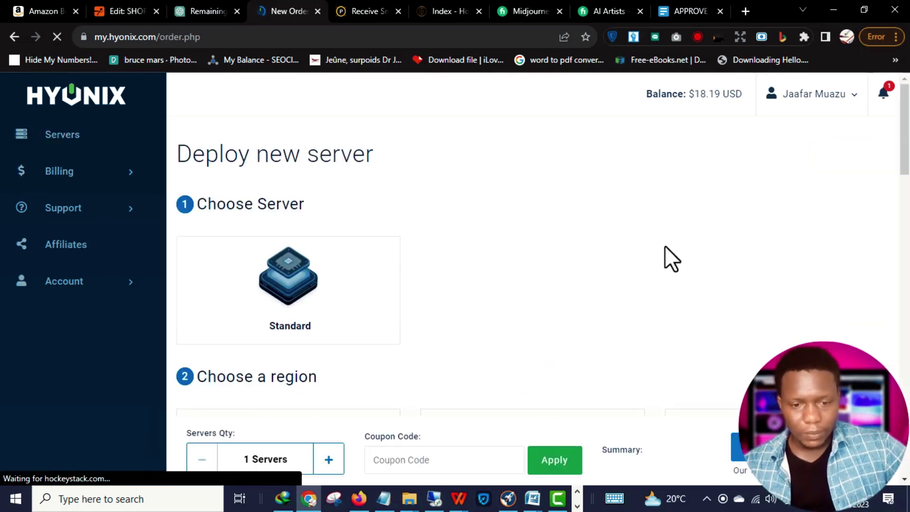
{"action": "scroll", "coordinate": [402, 282], "scroll_direction": "down", "scroll_amount": 4}
{"action": "scroll", "coordinate": [873, 280], "scroll_direction": "down", "scroll_amount": 1}
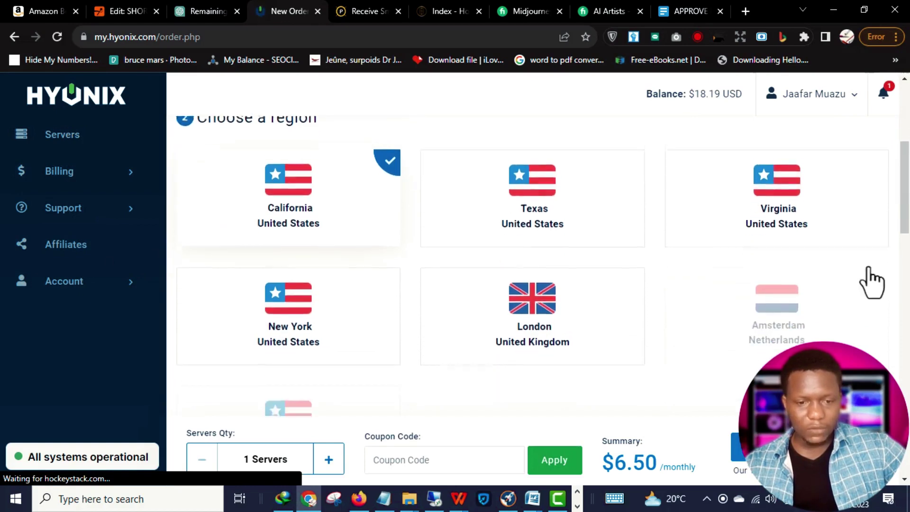
{"action": "scroll", "coordinate": [567, 190], "scroll_direction": "down", "scroll_amount": 1}
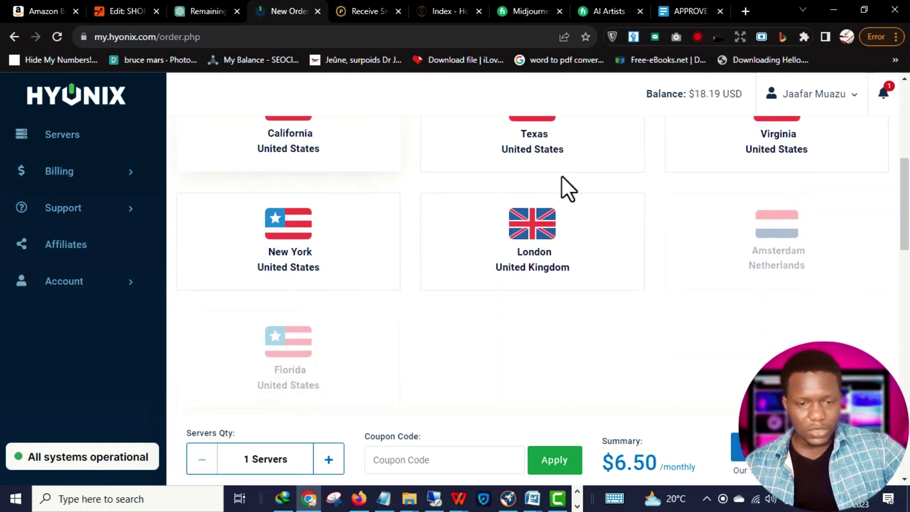
{"action": "scroll", "coordinate": [853, 185], "scroll_direction": "up", "scroll_amount": 1}
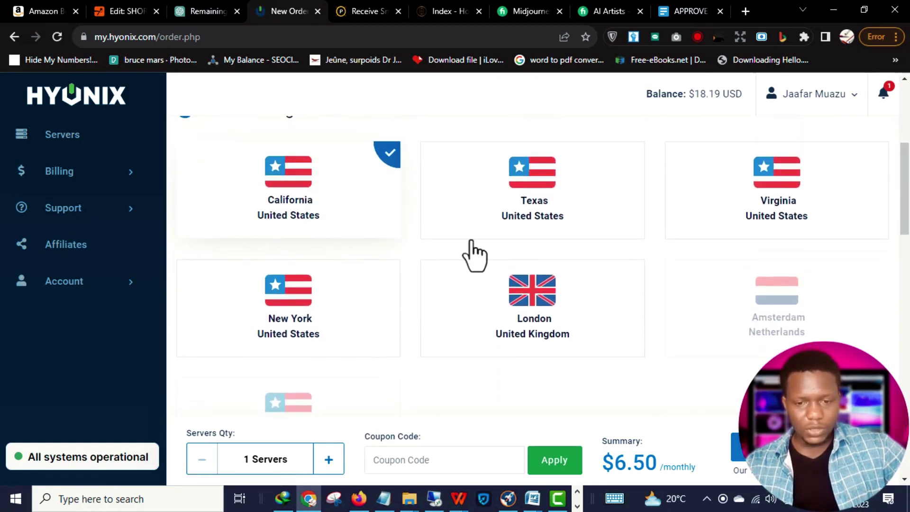
{"action": "scroll", "coordinate": [280, 299], "scroll_direction": "down", "scroll_amount": 2}
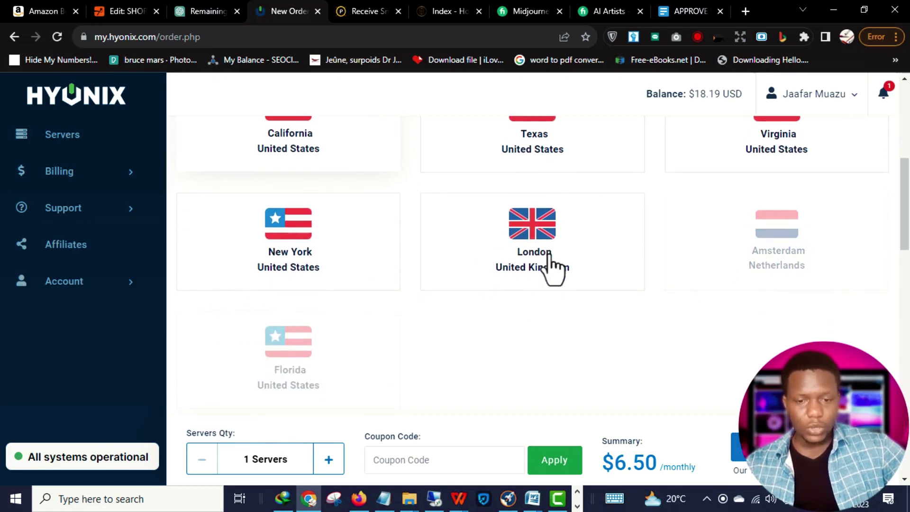
{"action": "scroll", "coordinate": [286, 240], "scroll_direction": "up", "scroll_amount": 2}
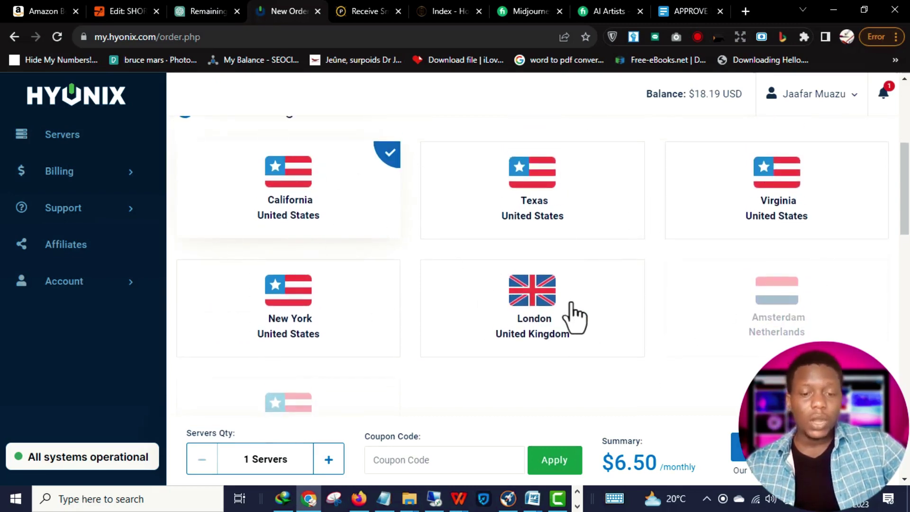
- Review the HS package table, including HS-1 (2 GB RAM, 25 GB SSD) at $6.50/monthly
{"action": "scroll", "coordinate": [574, 316], "scroll_direction": "down", "scroll_amount": 4}
{"action": "scroll", "coordinate": [575, 317], "scroll_direction": "down", "scroll_amount": 10}
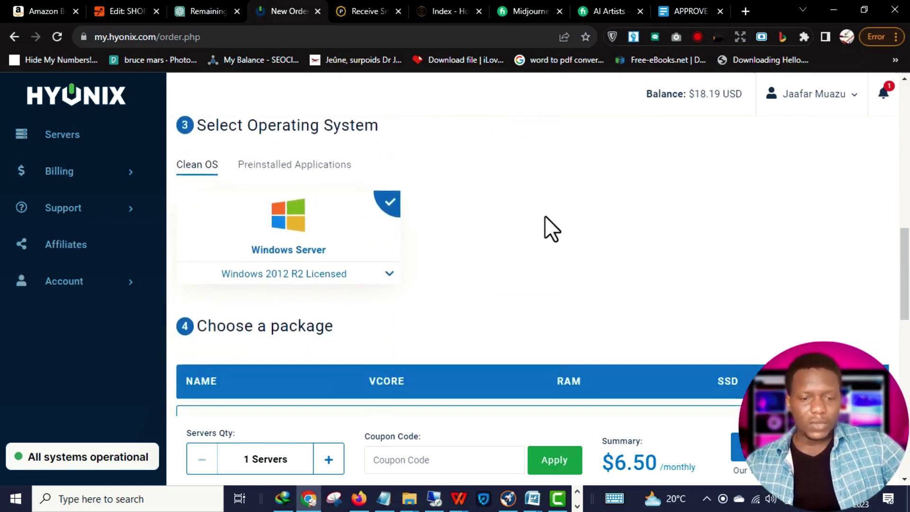
{"action": "scroll", "coordinate": [412, 243], "scroll_direction": "up", "scroll_amount": 2}
{"action": "scroll", "coordinate": [439, 254], "scroll_direction": "down", "scroll_amount": 2}
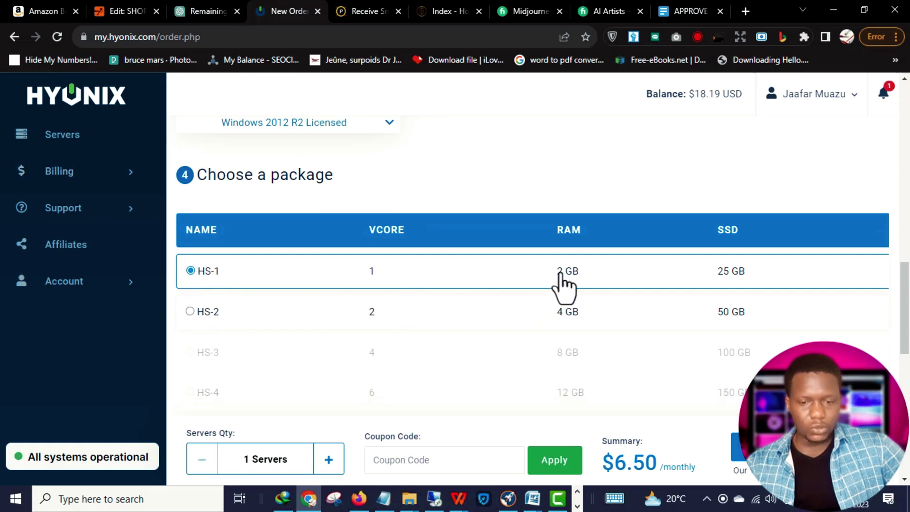
{"action": "scroll", "coordinate": [564, 320], "scroll_direction": "down", "scroll_amount": 3}
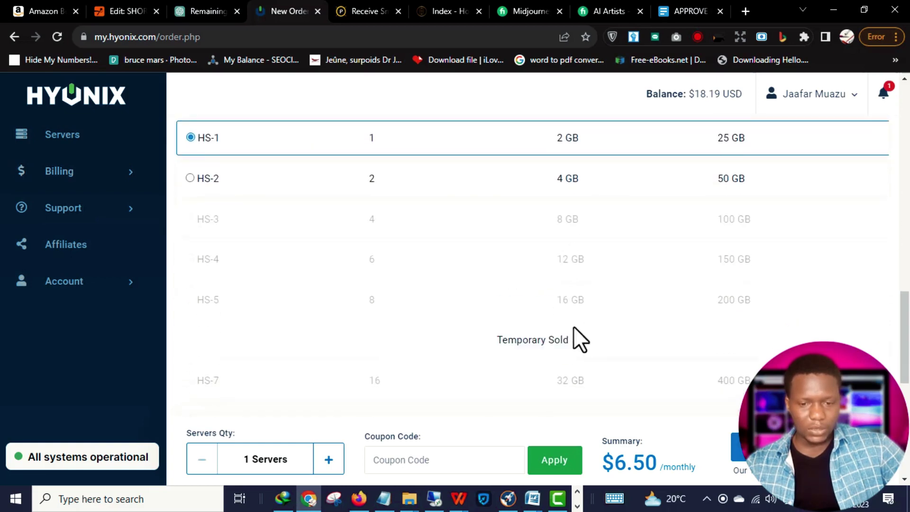
{"action": "scroll", "coordinate": [576, 317], "scroll_direction": "down", "scroll_amount": 4}
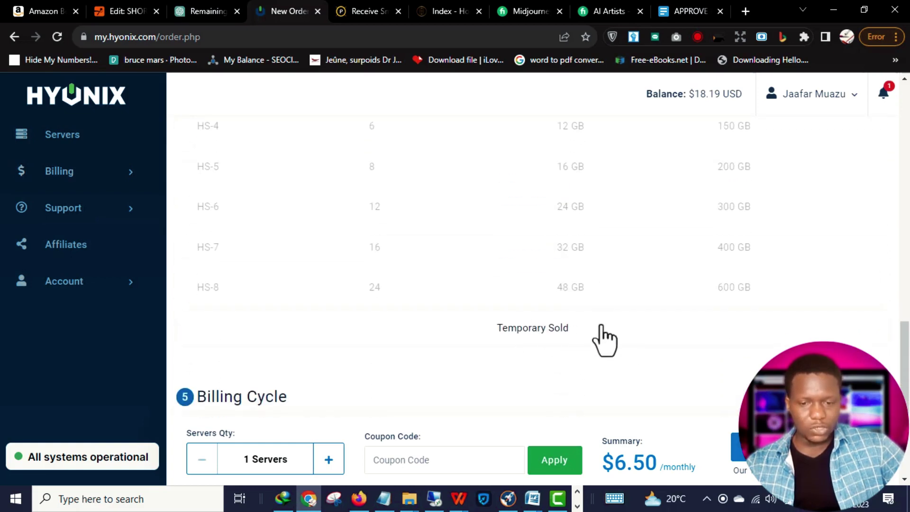
{"action": "scroll", "coordinate": [592, 322], "scroll_direction": "up", "scroll_amount": 1}
{"action": "scroll", "coordinate": [581, 269], "scroll_direction": "up", "scroll_amount": 2}
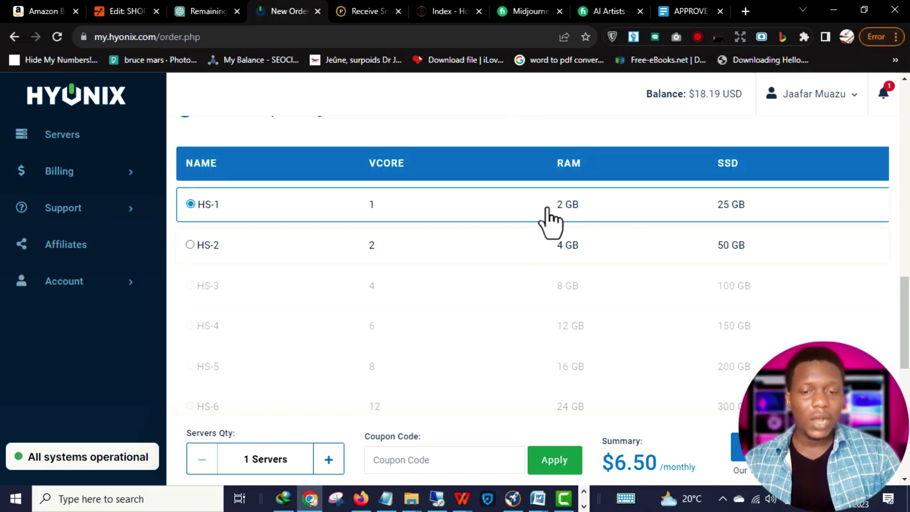
- Check billing cycle prices from $6.50 monthly to $65.00 yearly, then return to Servers
{"action": "scroll", "coordinate": [549, 220], "scroll_direction": "down", "scroll_amount": 5}
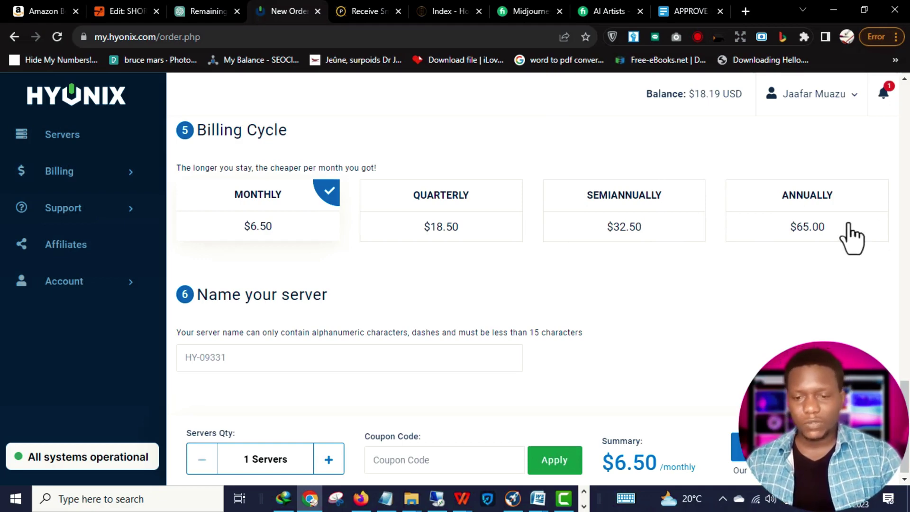
{"action": "scroll", "coordinate": [848, 239], "scroll_direction": "down", "scroll_amount": 1}
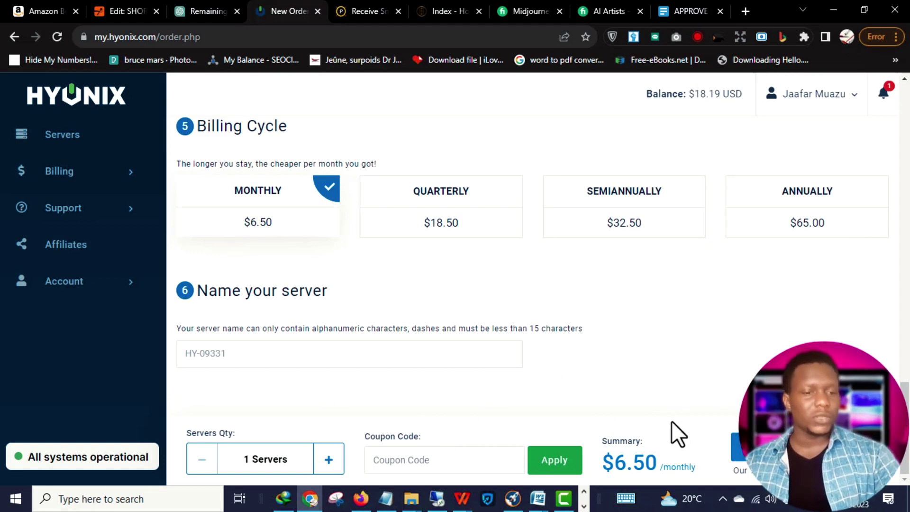
{"action": "left_click", "coordinate": [55, 136]}
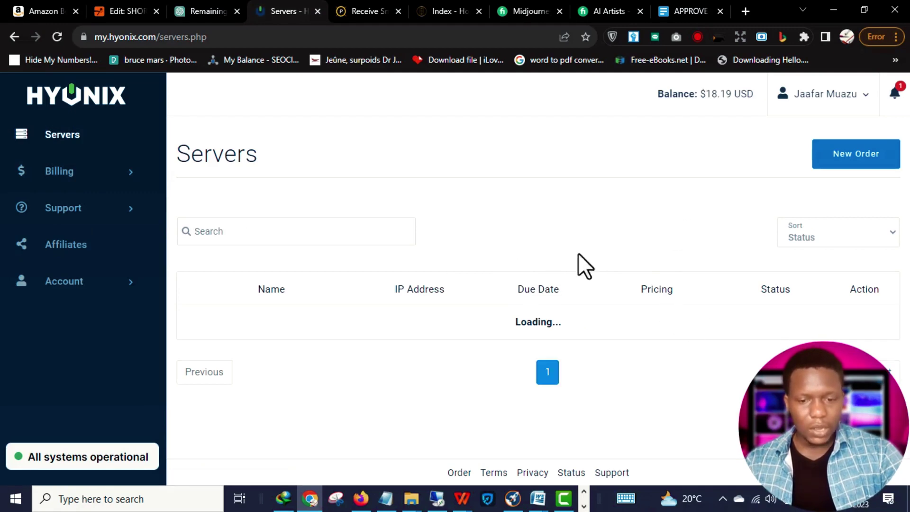
- Open HY-39364's Overview to check its London node, IP and resources
{"action": "left_click", "coordinate": [863, 332]}
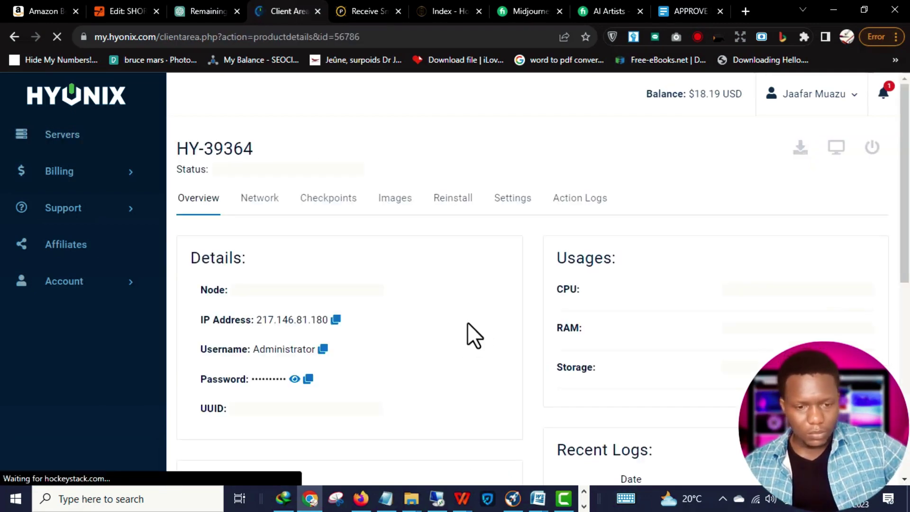
{"action": "scroll", "coordinate": [294, 319], "scroll_direction": "down", "scroll_amount": 1}
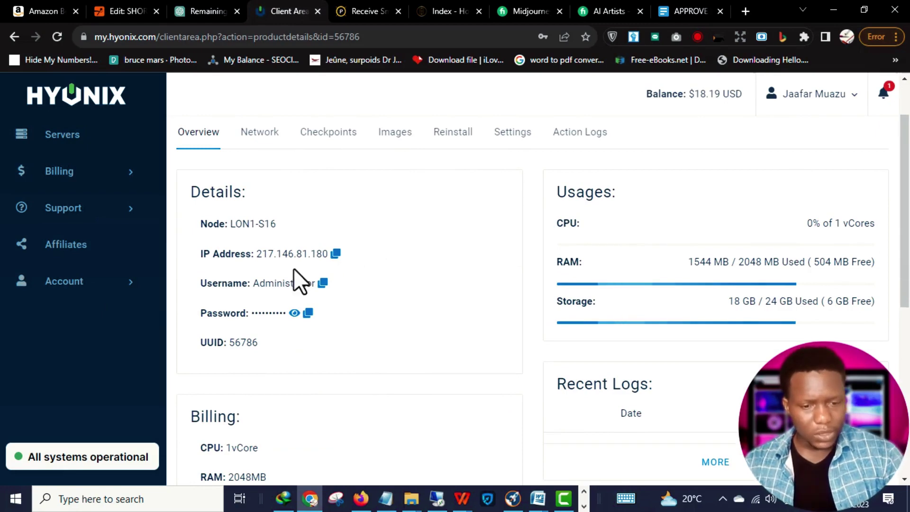
{"action": "scroll", "coordinate": [395, 337], "scroll_direction": "up", "scroll_amount": 1}
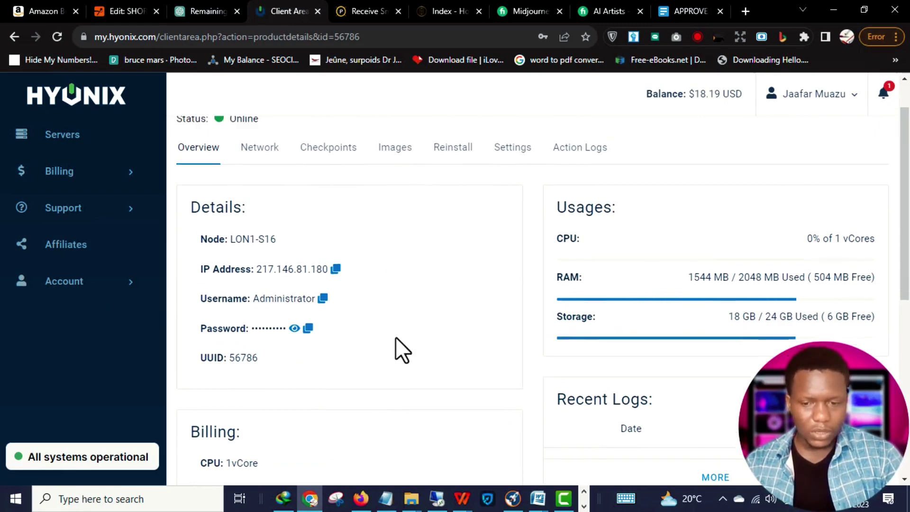
{"action": "scroll", "coordinate": [396, 337], "scroll_direction": "up", "scroll_amount": 1}
{"action": "scroll", "coordinate": [697, 299], "scroll_direction": "down", "scroll_amount": 1}
{"action": "scroll", "coordinate": [663, 228], "scroll_direction": "up", "scroll_amount": 1}
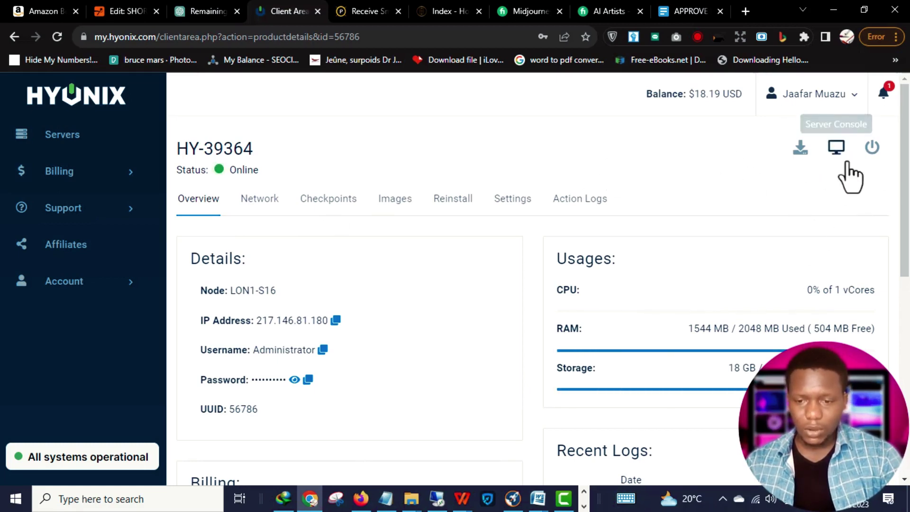
- Review the server's usage and billing, then bring up the remote desktop to 217.146.81.180
{"action": "scroll", "coordinate": [583, 303], "scroll_direction": "down", "scroll_amount": 3}
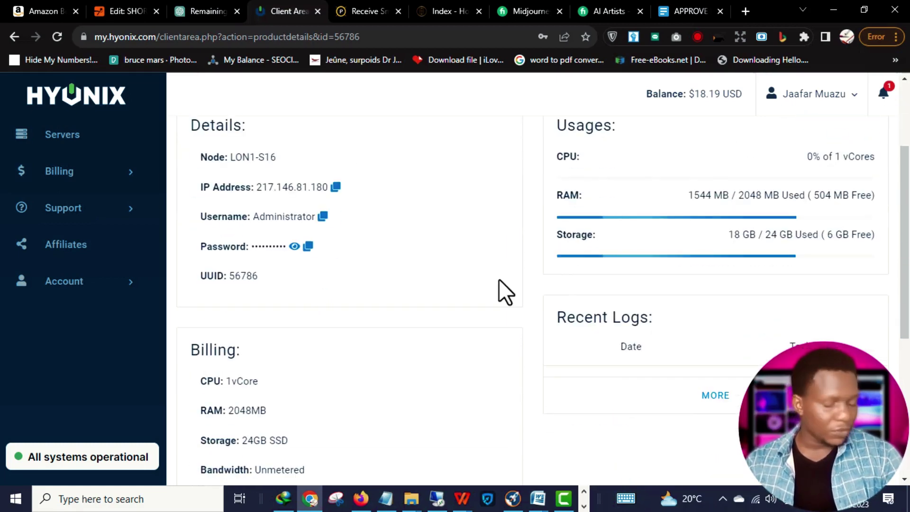
{"action": "scroll", "coordinate": [521, 279], "scroll_direction": "down", "scroll_amount": 1}
{"action": "scroll", "coordinate": [504, 289], "scroll_direction": "up", "scroll_amount": 1}
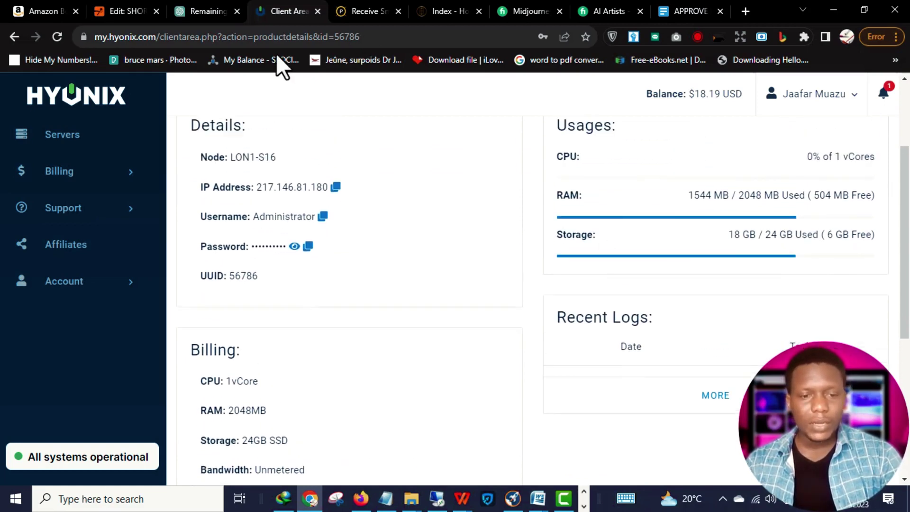
{"action": "scroll", "coordinate": [474, 339], "scroll_direction": "down", "scroll_amount": 1}
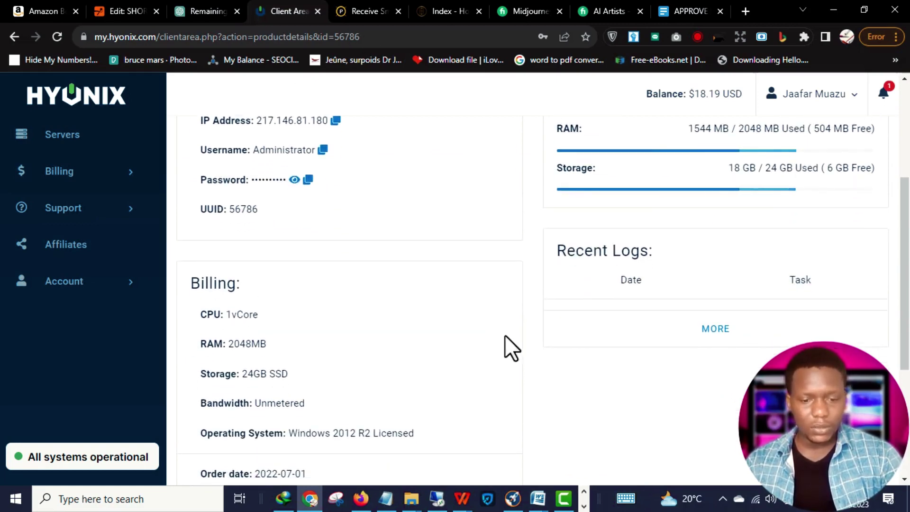
{"action": "scroll", "coordinate": [509, 379], "scroll_direction": "up", "scroll_amount": 1}
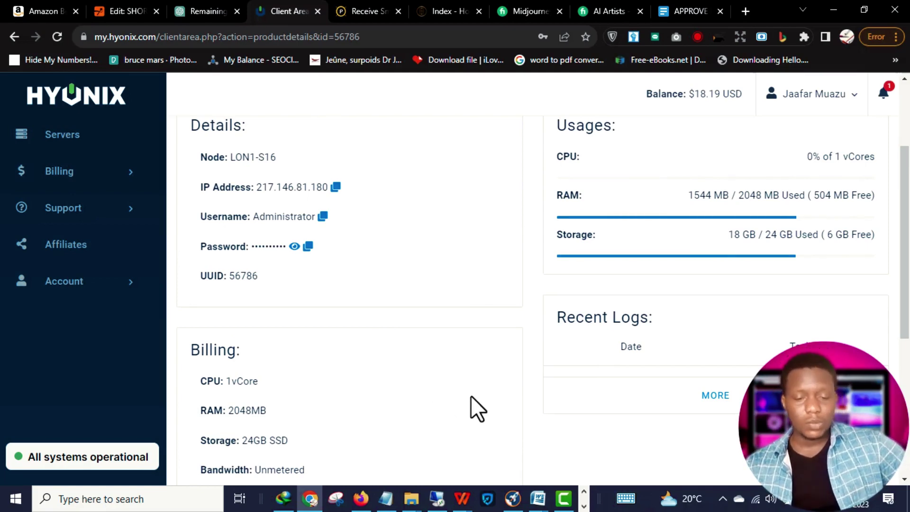
{"action": "left_click", "coordinate": [436, 498]}
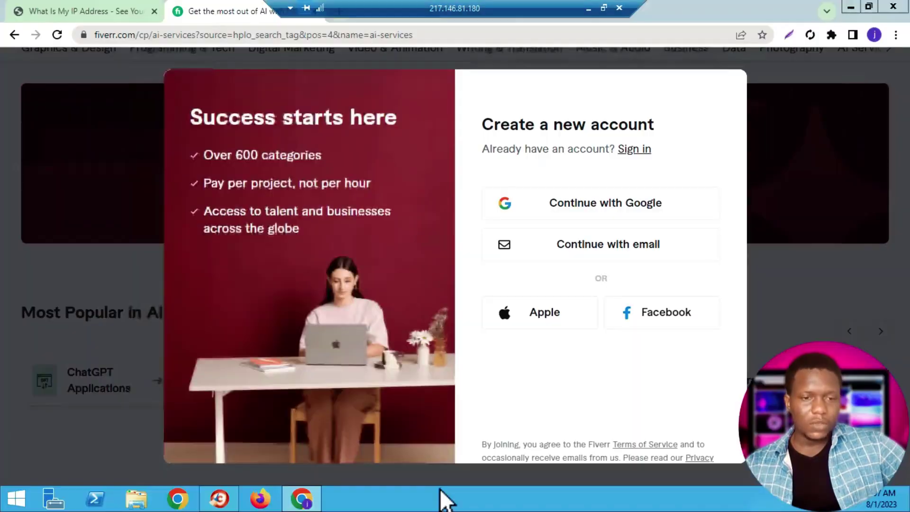
- Close Fiverr's create-account dialog and restore the VPS Chrome window on AI Services
{"action": "left_click", "coordinate": [801, 168]}
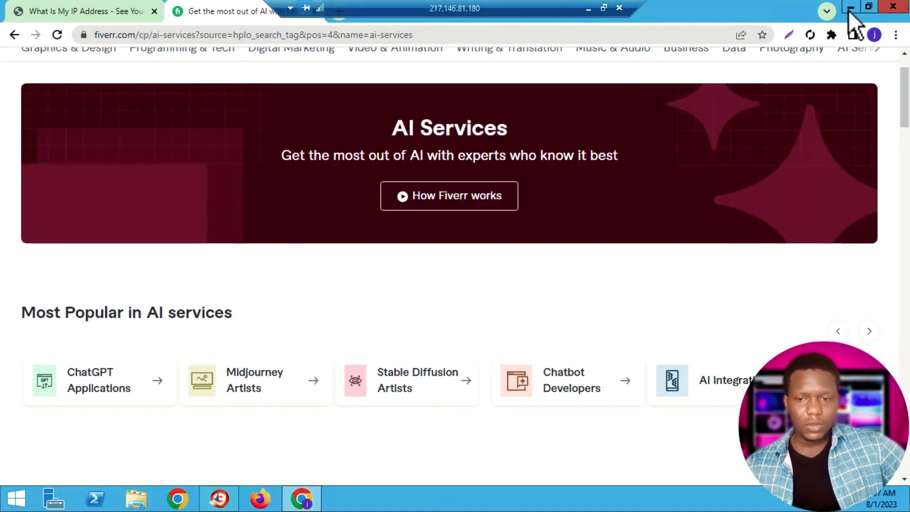
{"action": "left_click", "coordinate": [849, 8]}
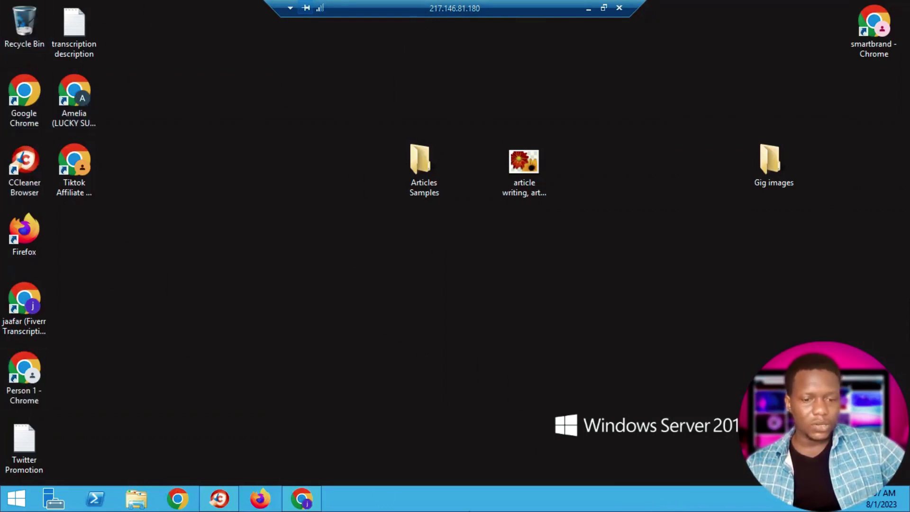
{"action": "left_click", "coordinate": [302, 498]}
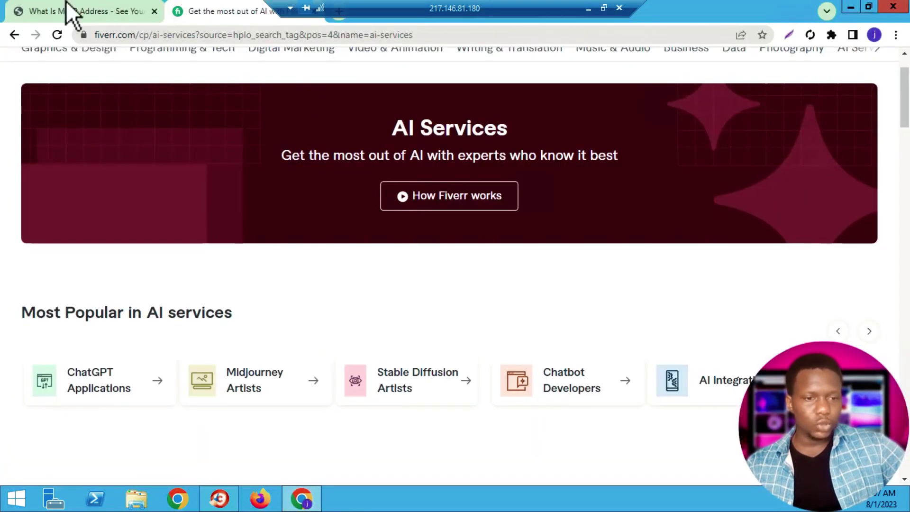
- Verify on WhatIsMyIPAddress that 217.146.81.180 is Hyonix in London, then return to Fiverr
{"action": "left_click", "coordinate": [86, 10]}
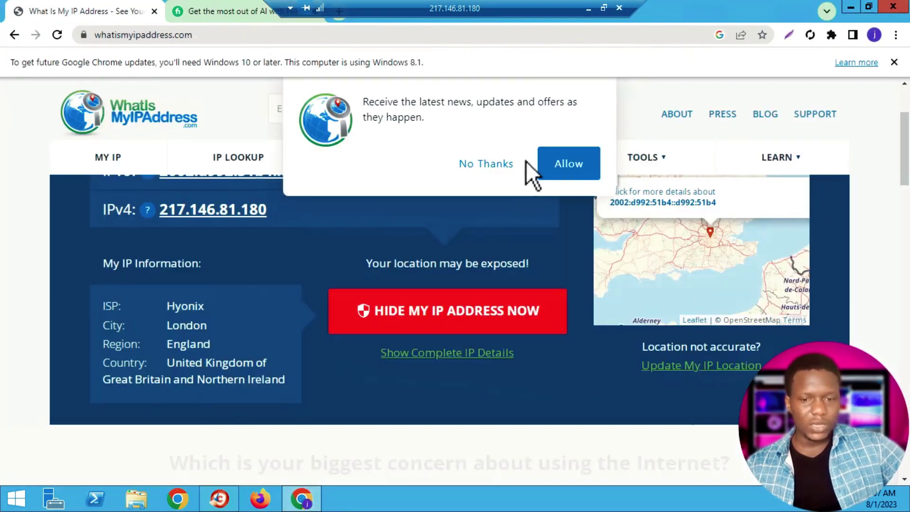
{"action": "left_click", "coordinate": [488, 165]}
{"action": "scroll", "coordinate": [169, 220], "scroll_direction": "up", "scroll_amount": 1}
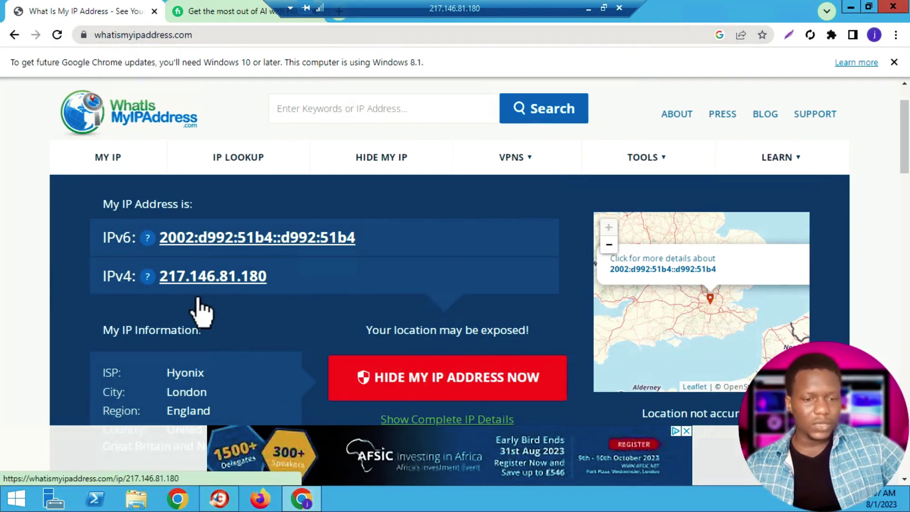
{"action": "scroll", "coordinate": [201, 327], "scroll_direction": "down", "scroll_amount": 2}
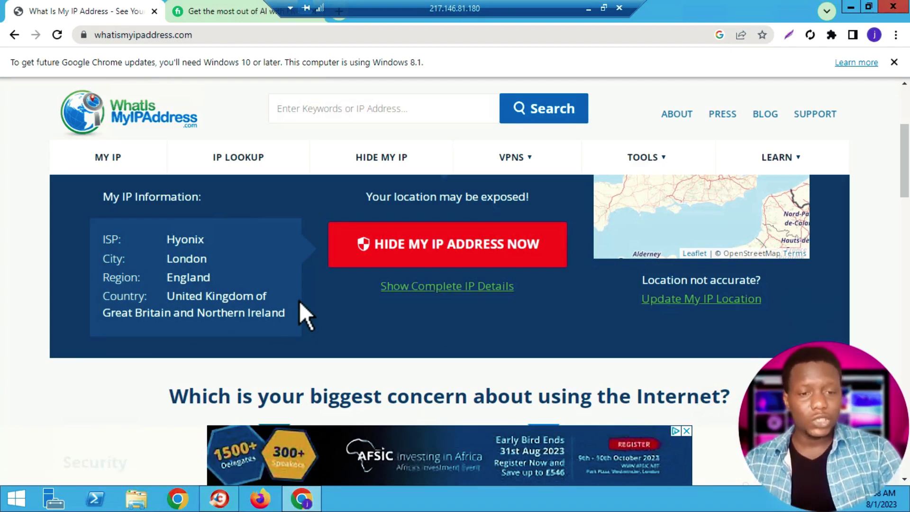
{"action": "left_click", "coordinate": [214, 18]}
- Load the fiverr.com homepage by typing 'FIVER' and accepting the suggestion, then leave the remote desktop
{"action": "scroll", "coordinate": [430, 184], "scroll_direction": "up", "scroll_amount": 2}
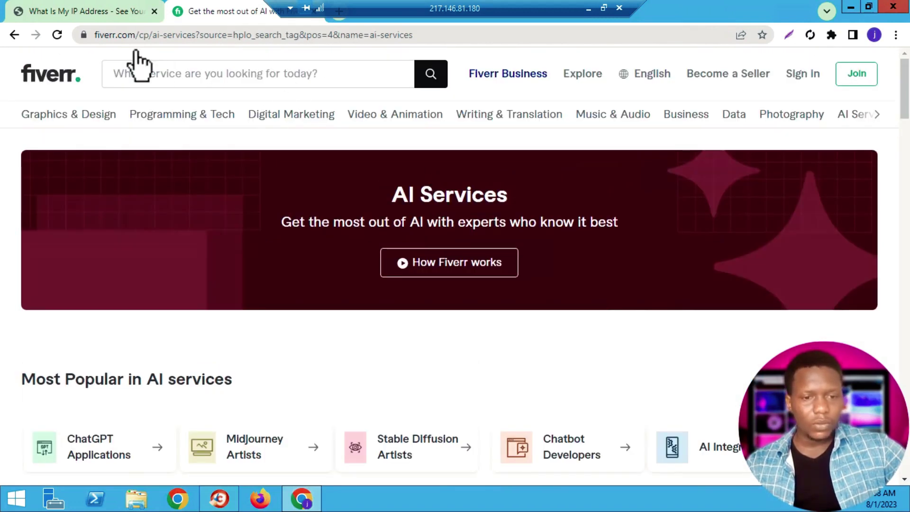
{"action": "left_click", "coordinate": [161, 38]}
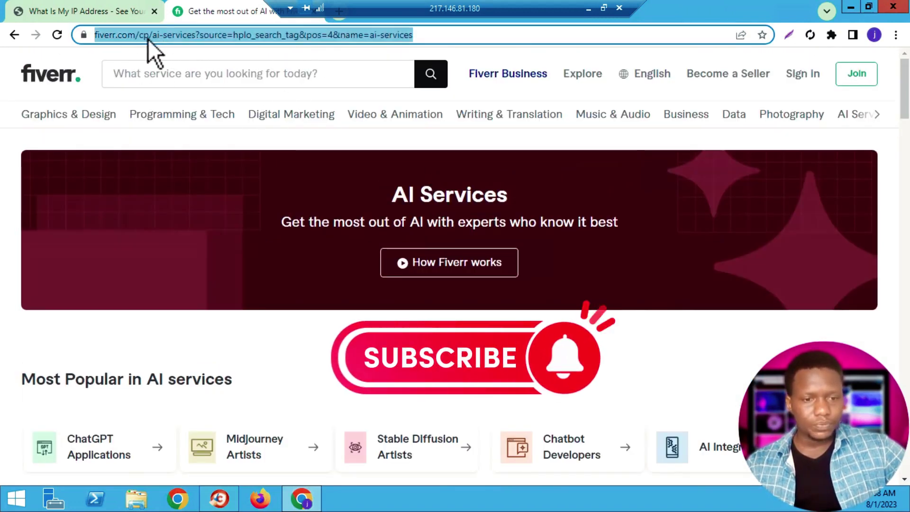
{"action": "left_click", "coordinate": [148, 39]}
{"action": "key", "text": "ctrl+a"}
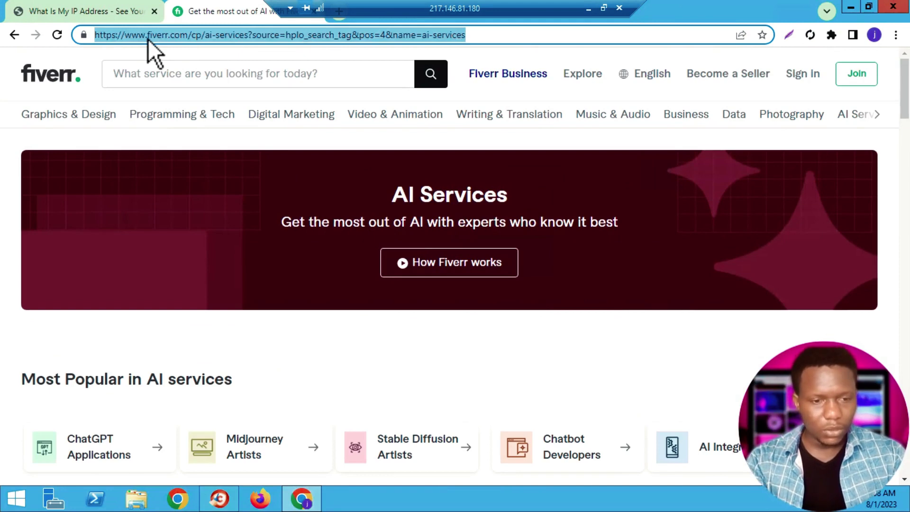
{"action": "type", "text": "FIVER"}
{"action": "key", "text": "Return"}
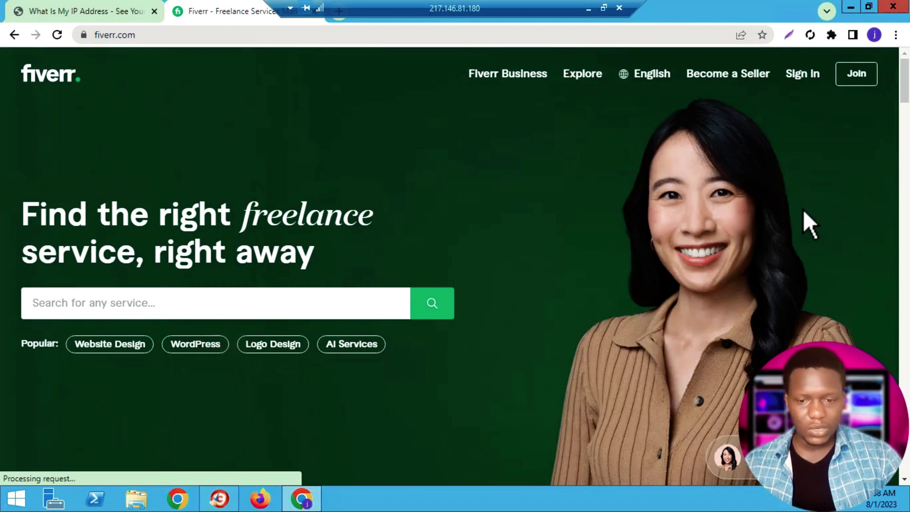
{"action": "scroll", "coordinate": [503, 305], "scroll_direction": "down", "scroll_amount": 3}
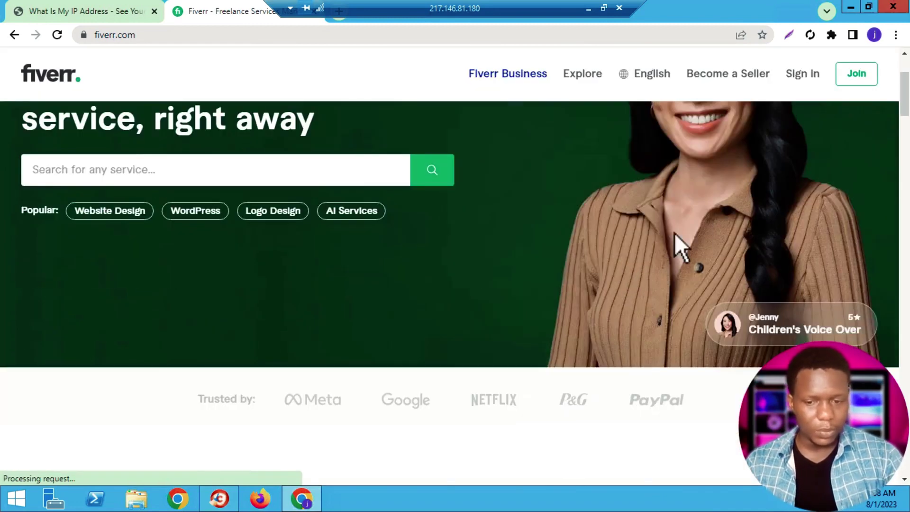
{"action": "scroll", "coordinate": [676, 244], "scroll_direction": "up", "scroll_amount": 3}
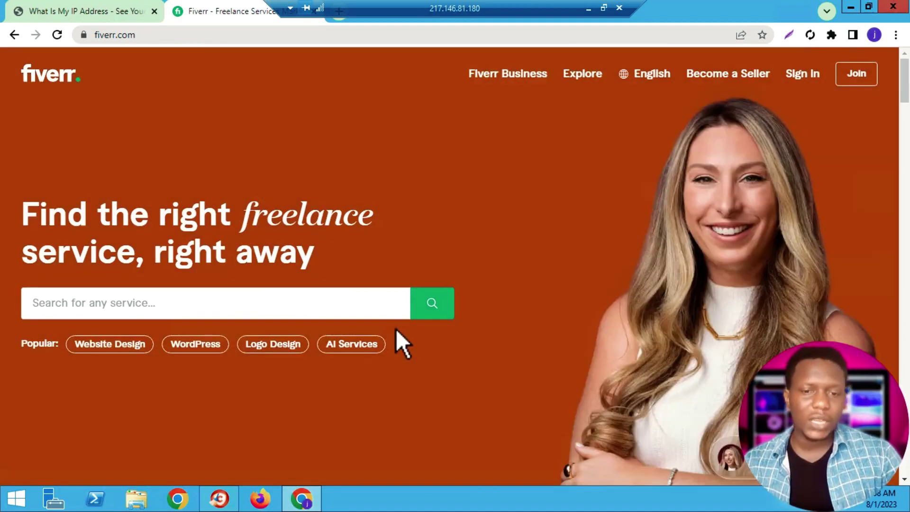
{"action": "left_click", "coordinate": [592, 11]}
- Review checklist steps 2–3 (FOREIGN NUMBER) in APPROVE FIVERR ACCT, then switch to pvapins.com
{"action": "left_click", "coordinate": [673, 11]}
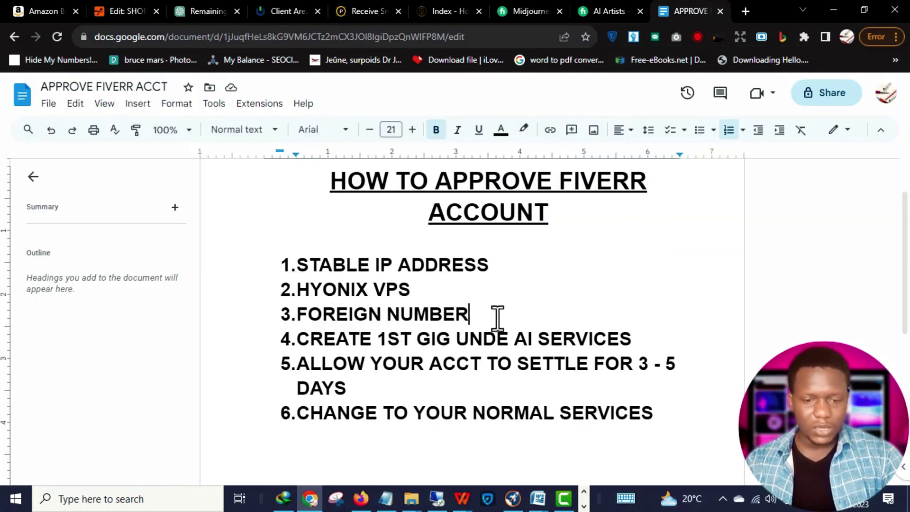
{"action": "key", "text": "shift+Home"}
{"action": "left_click", "coordinate": [486, 336]}
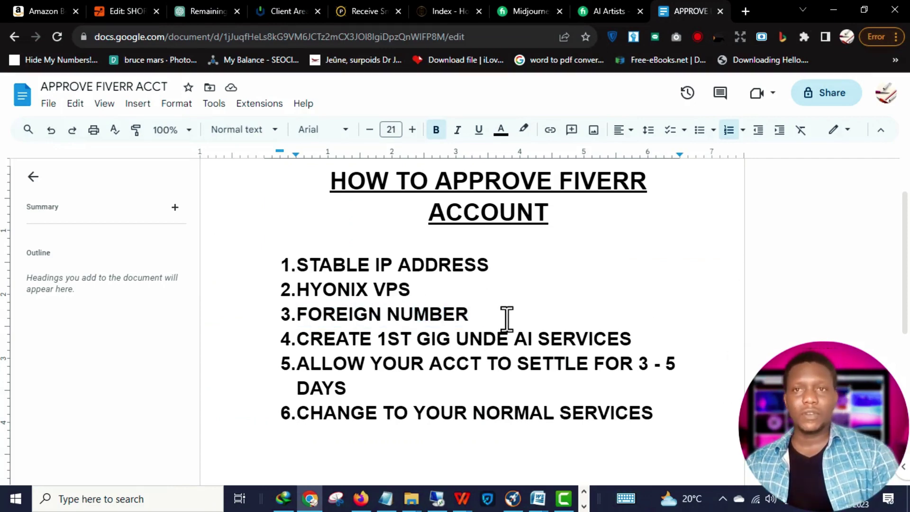
{"action": "left_click_drag", "start_coordinate": [506, 319], "coordinate": [310, 291]}
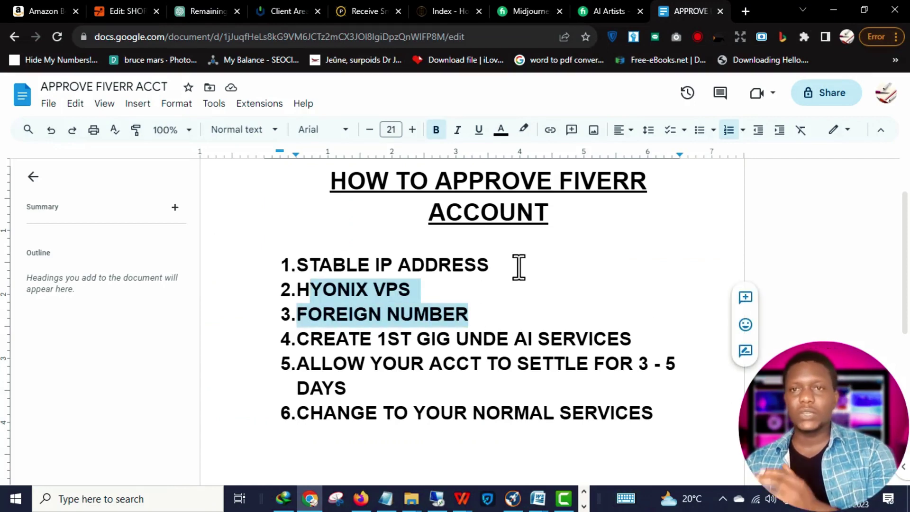
{"action": "left_click", "coordinate": [513, 288]}
{"action": "left_click", "coordinate": [373, 12]}
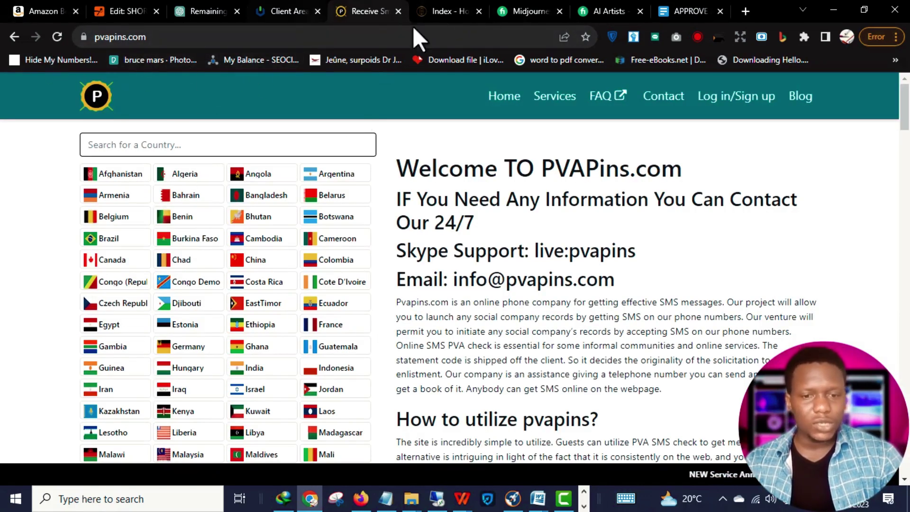
{"action": "left_click", "coordinate": [423, 6]}
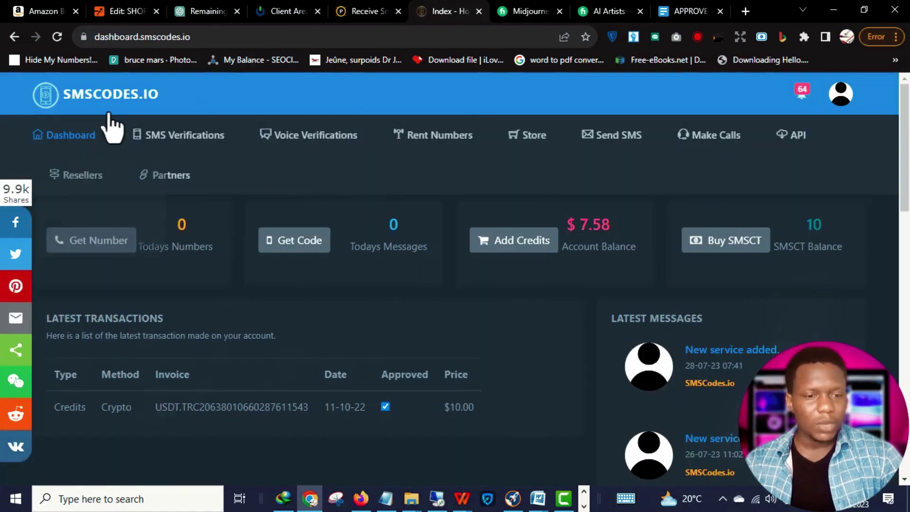
{"action": "left_click", "coordinate": [374, 3]}
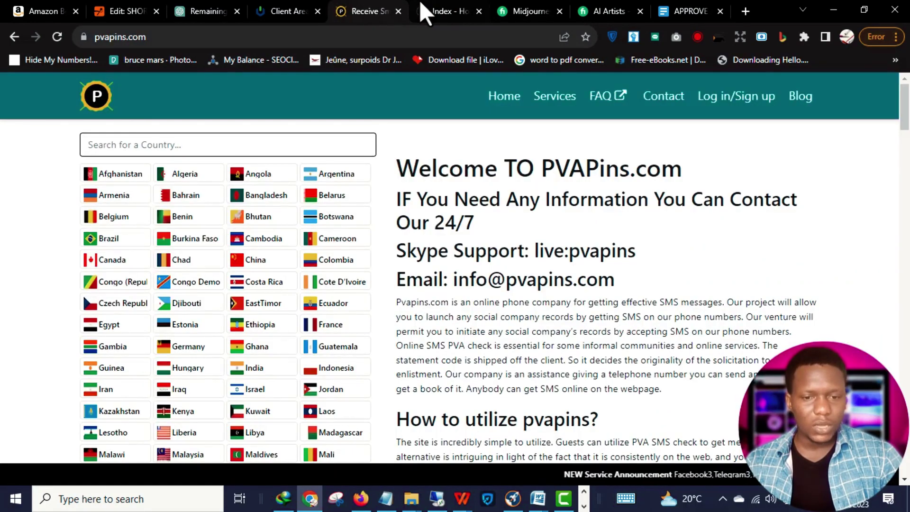
{"action": "left_click", "coordinate": [432, 4]}
{"action": "scroll", "coordinate": [587, 304], "scroll_direction": "down", "scroll_amount": 3}
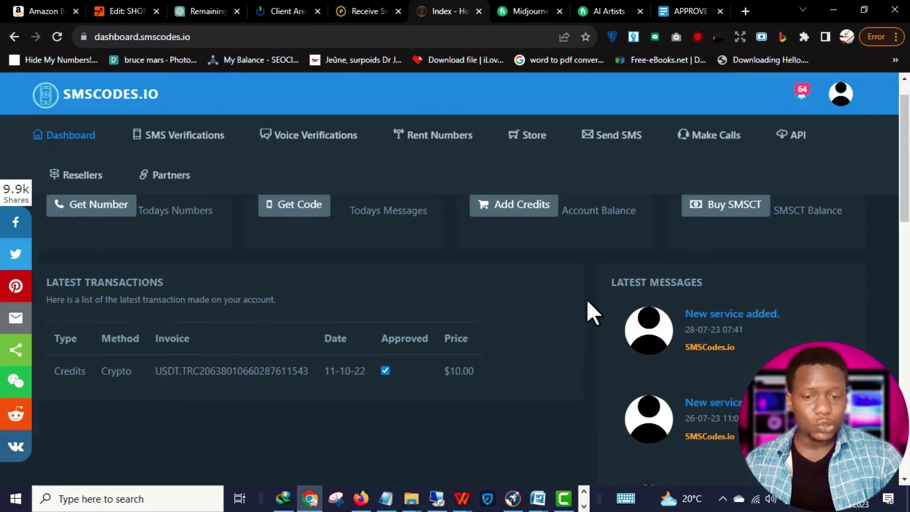
{"action": "scroll", "coordinate": [709, 298], "scroll_direction": "up", "scroll_amount": 3}
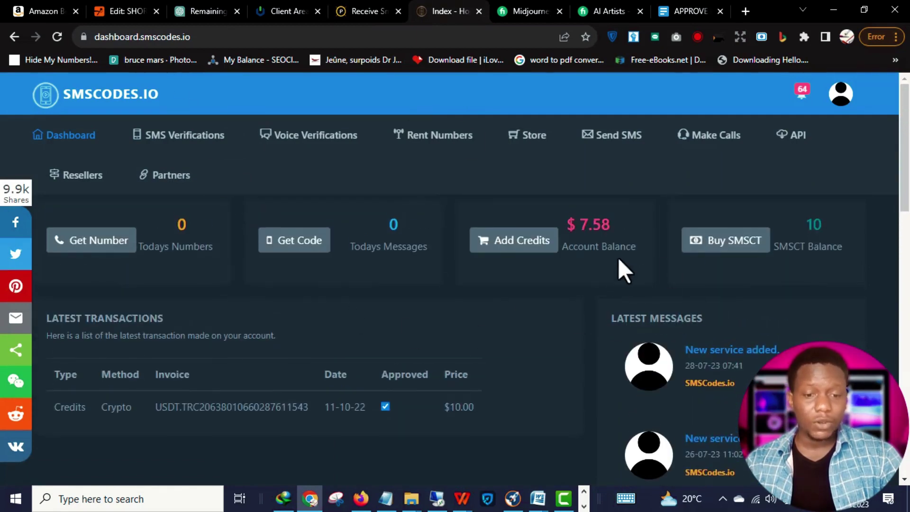
{"action": "scroll", "coordinate": [345, 291], "scroll_direction": "down", "scroll_amount": 2}
{"action": "scroll", "coordinate": [643, 321], "scroll_direction": "up", "scroll_amount": 2}
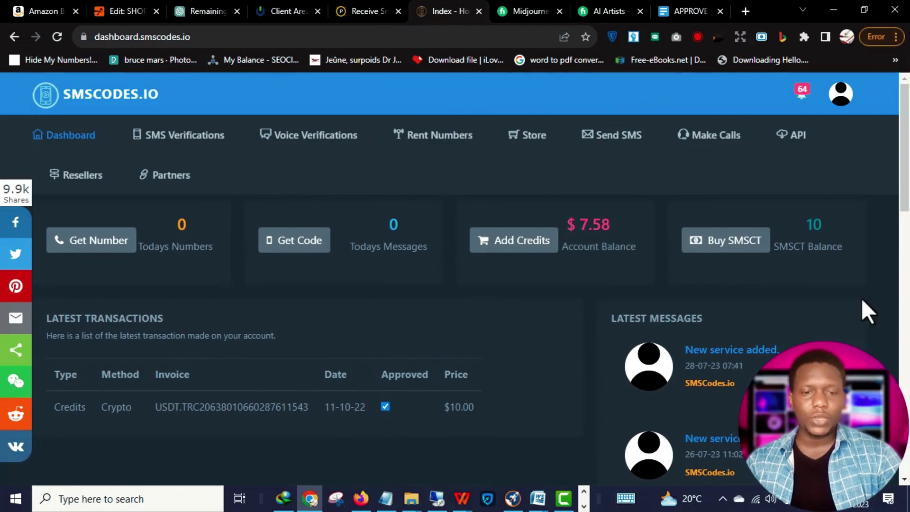
{"action": "left_click", "coordinate": [375, 11]}
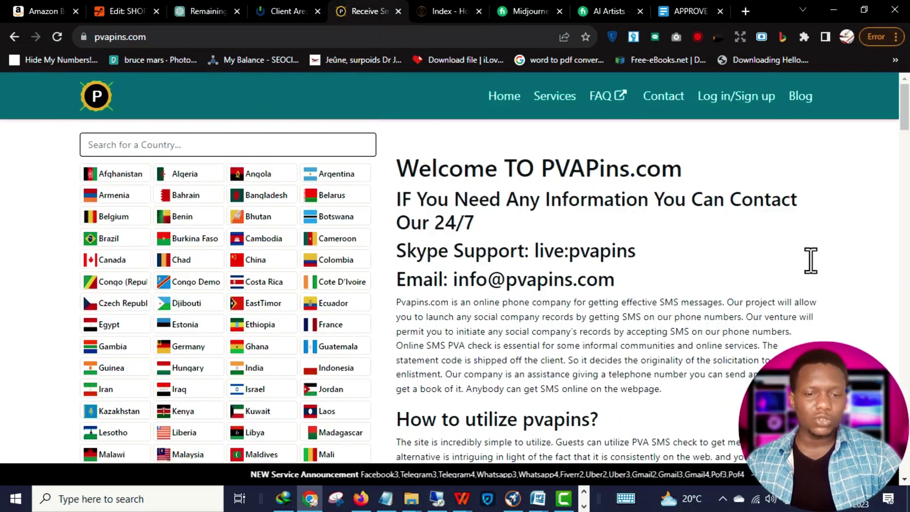
{"action": "scroll", "coordinate": [390, 230], "scroll_direction": "down", "scroll_amount": 6}
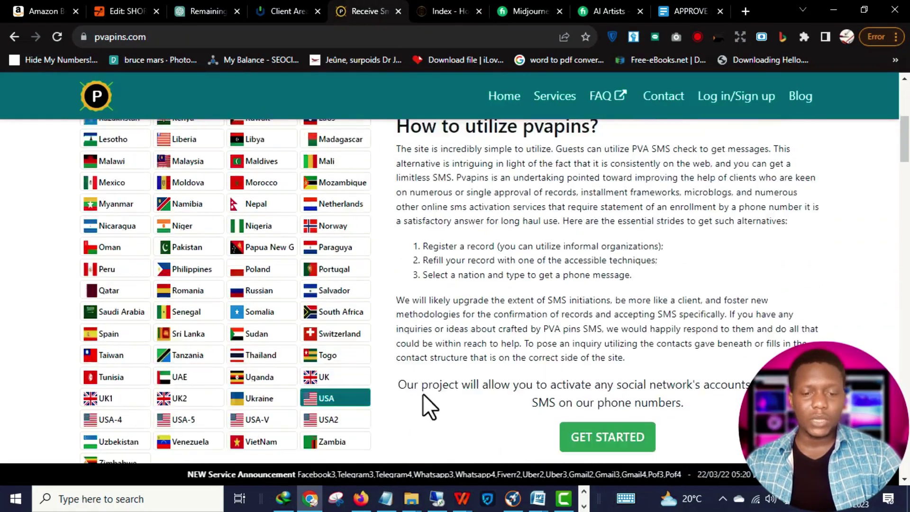
{"action": "scroll", "coordinate": [638, 313], "scroll_direction": "up", "scroll_amount": 6}
{"action": "scroll", "coordinate": [638, 313], "scroll_direction": "down", "scroll_amount": 4}
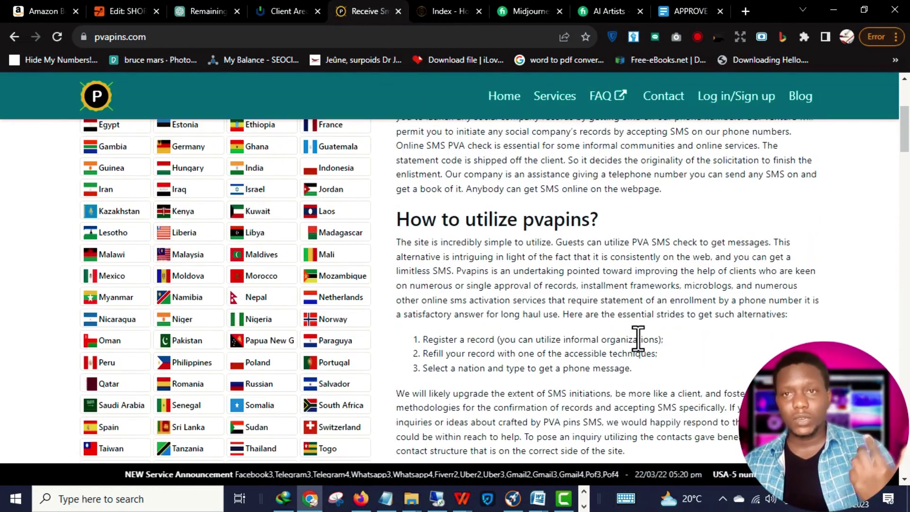